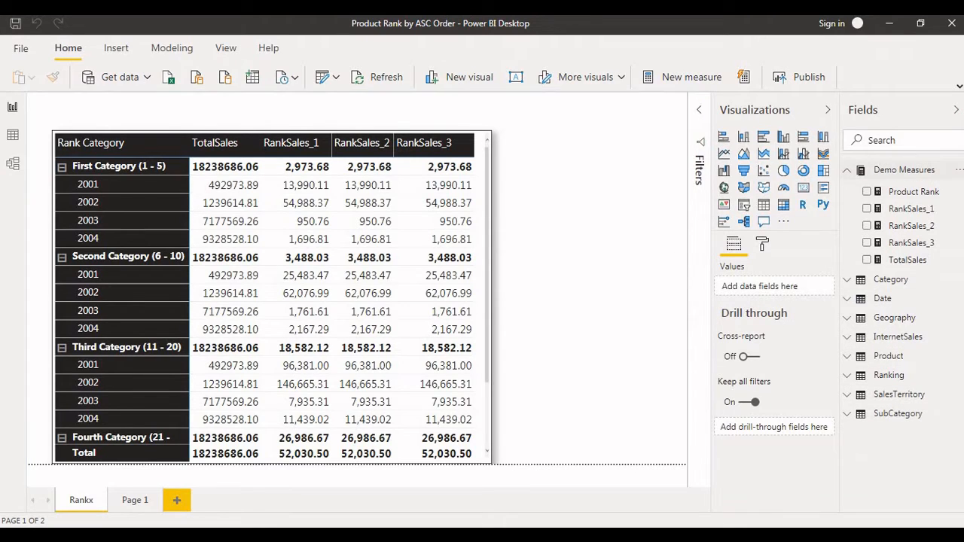
Step: Collapse the Demo Measures table's field list and show the model diagram with the Properties and Fields panes collapsed
{"action": "double_click", "coordinate": [904, 171]}
{"action": "left_click", "coordinate": [847, 170]}
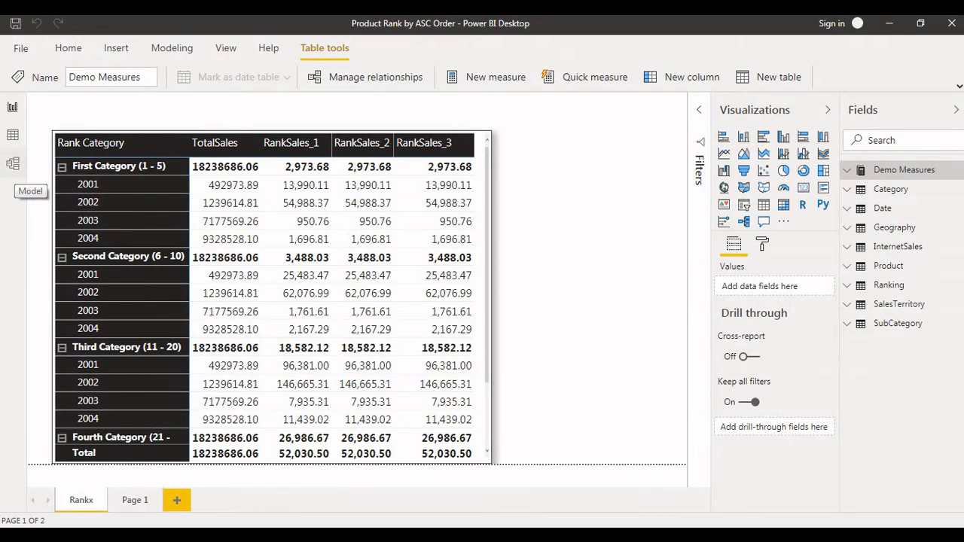
{"action": "left_click", "coordinate": [12, 164]}
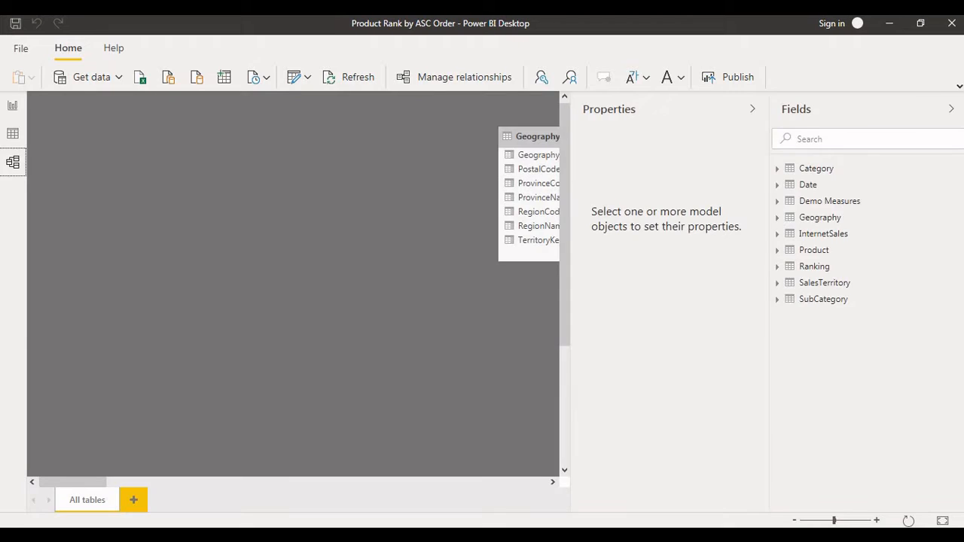
{"action": "left_click", "coordinate": [752, 109]}
{"action": "left_click", "coordinate": [951, 109]}
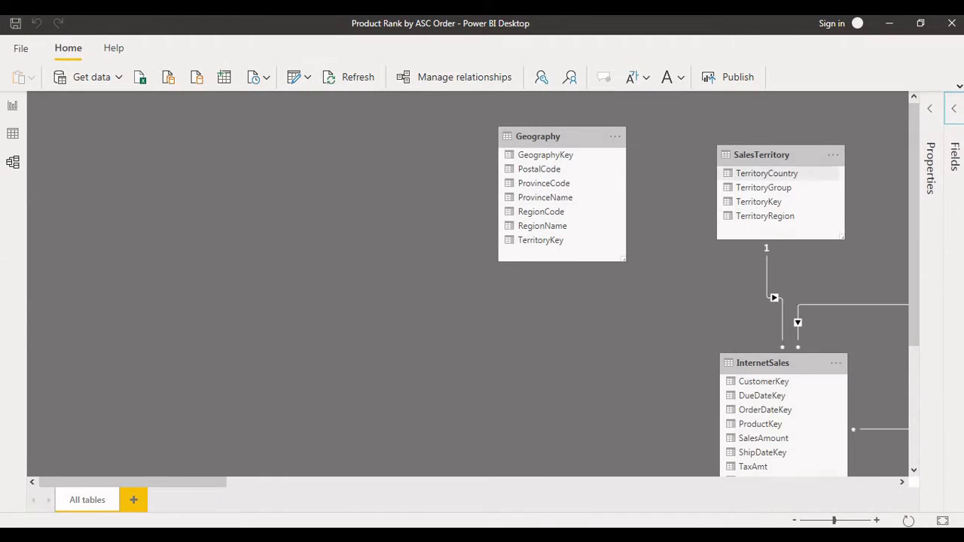
Step: Examine the model relationships linking InternetSales with SalesTerritory, Product and Date, and Product with SubCategory and Category
{"action": "left_click_drag", "start_coordinate": [144, 482], "coordinate": [269, 482]}
{"action": "left_click_drag", "start_coordinate": [362, 384], "coordinate": [416, 361]}
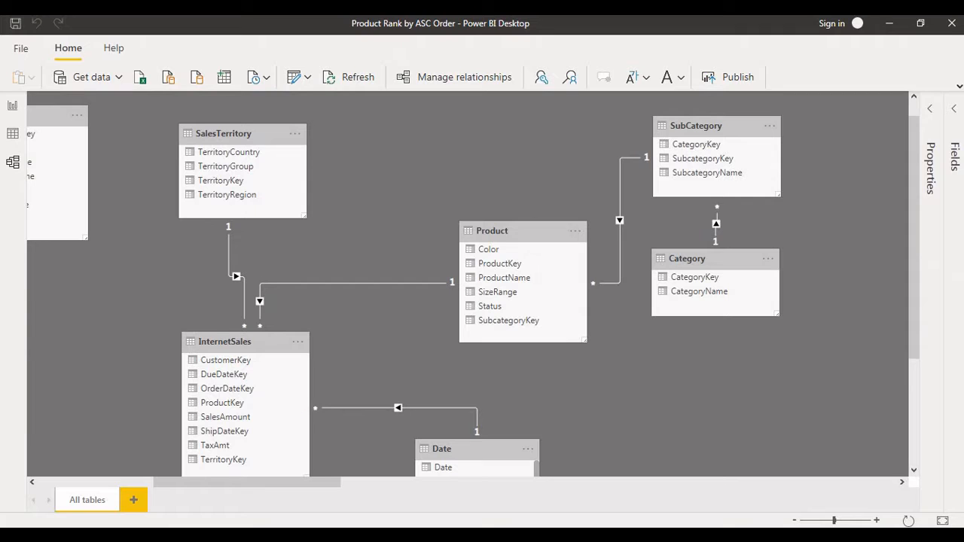
{"action": "scroll", "coordinate": [467, 285], "scroll_direction": "right", "scroll_amount": 1}
{"action": "scroll", "coordinate": [467, 285], "scroll_direction": "down", "scroll_amount": 1}
{"action": "scroll", "coordinate": [467, 285], "scroll_direction": "up", "scroll_amount": 1}
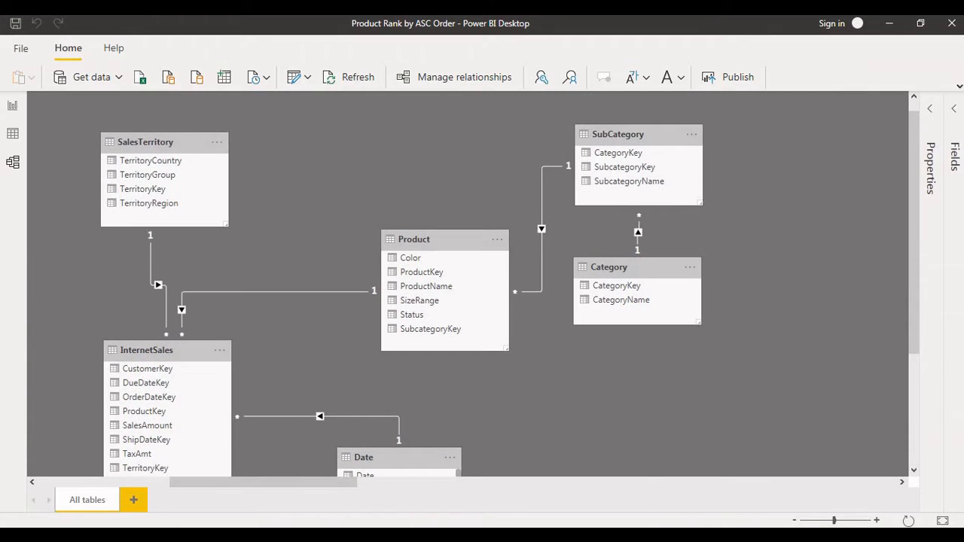
{"action": "scroll", "coordinate": [467, 285], "scroll_direction": "left", "scroll_amount": 1}
{"action": "scroll", "coordinate": [467, 285], "scroll_direction": "up", "scroll_amount": 1}
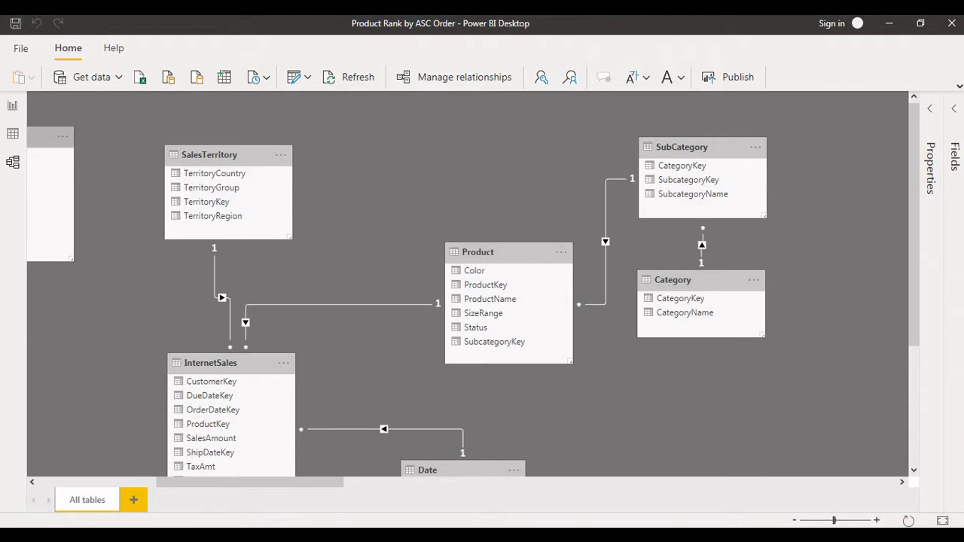
Step: Return to the report and widen the matrix's Rank Category column to fit the full category names
{"action": "left_click", "coordinate": [12, 106]}
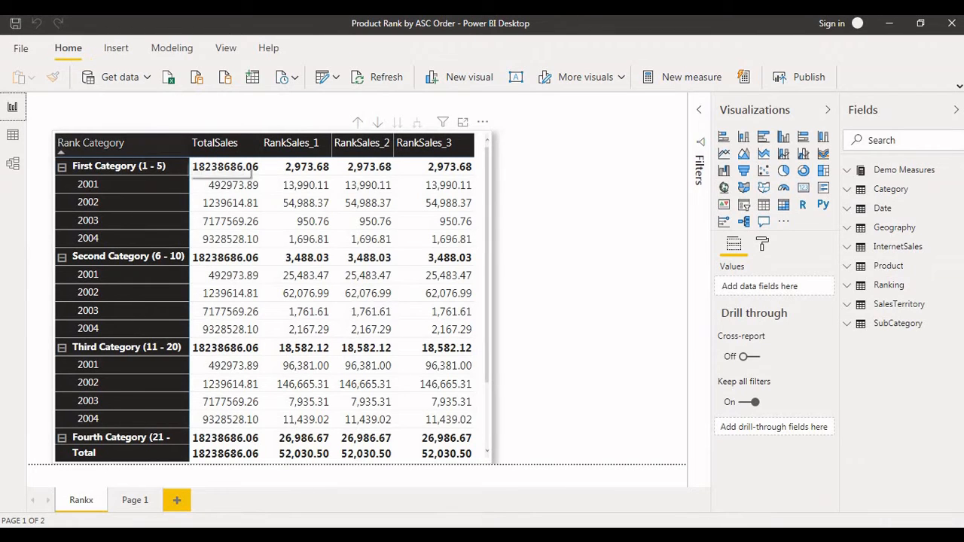
{"action": "left_click_drag", "start_coordinate": [189, 146], "coordinate": [212, 146]}
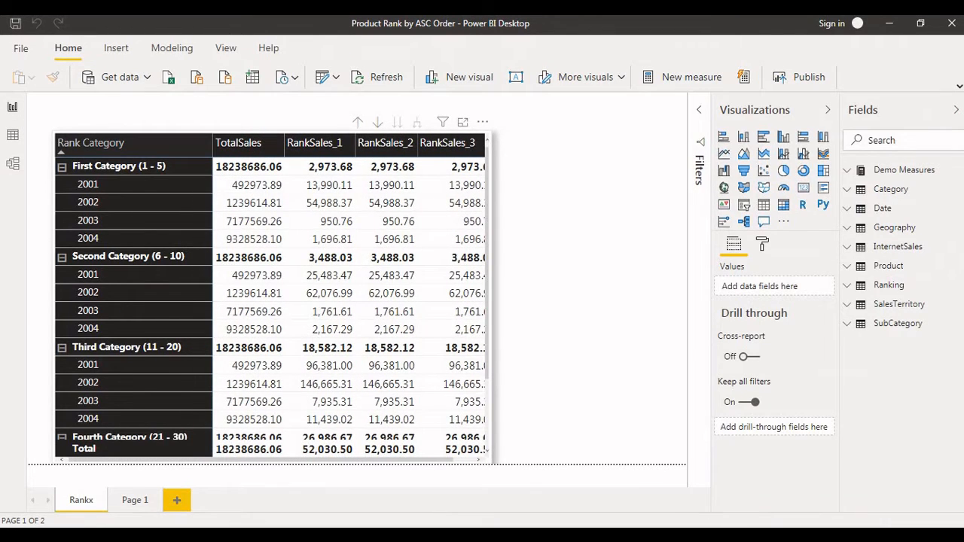
{"action": "left_click", "coordinate": [136, 205]}
{"action": "scroll", "coordinate": [136, 210], "scroll_direction": "down", "scroll_amount": 2}
{"action": "scroll", "coordinate": [136, 209], "scroll_direction": "up", "scroll_amount": 2}
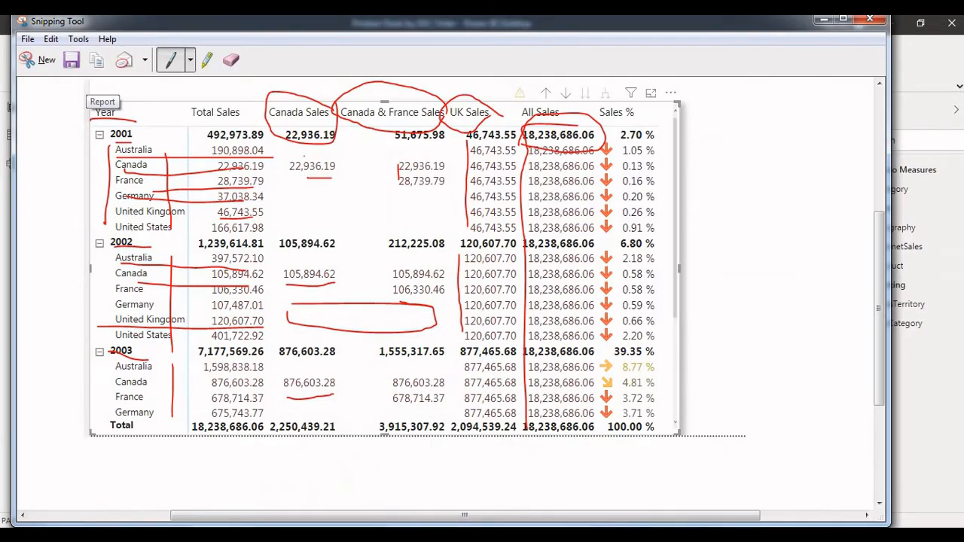
Step: Switch to Snipping Tool and capture a new snip of the whole Rank Category matrix
{"action": "left_click", "coordinate": [38, 60]}
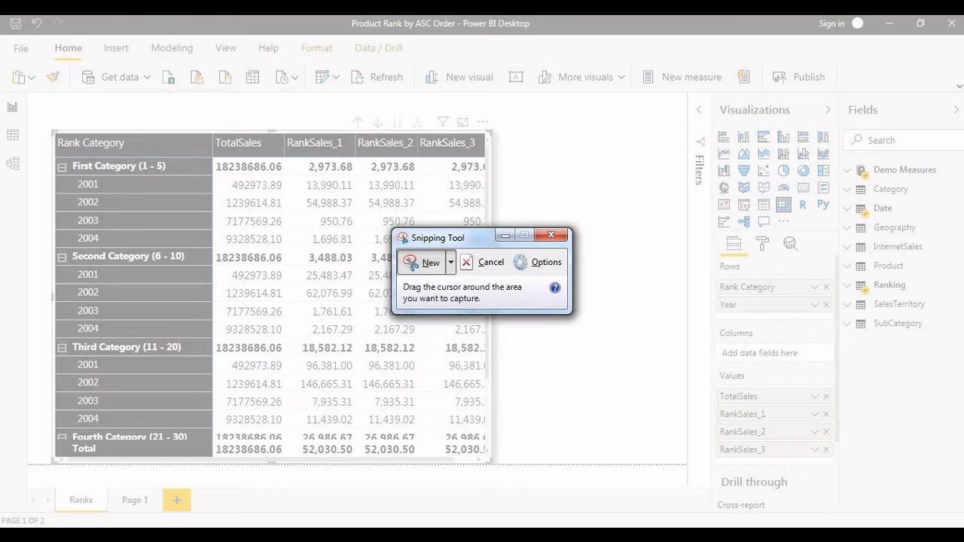
{"action": "left_click_drag", "start_coordinate": [38, 112], "coordinate": [527, 467]}
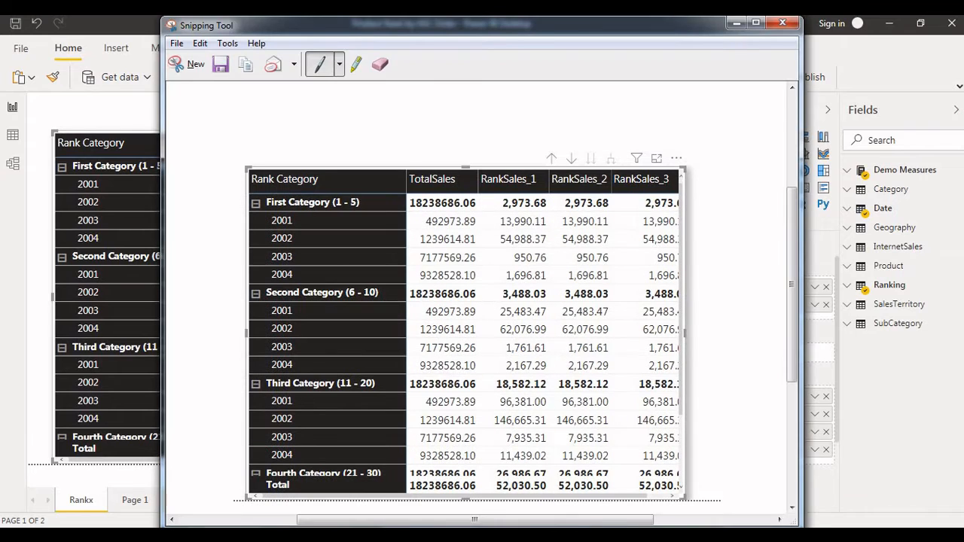
{"action": "left_click_drag", "start_coordinate": [226, 25], "coordinate": [161, 25]}
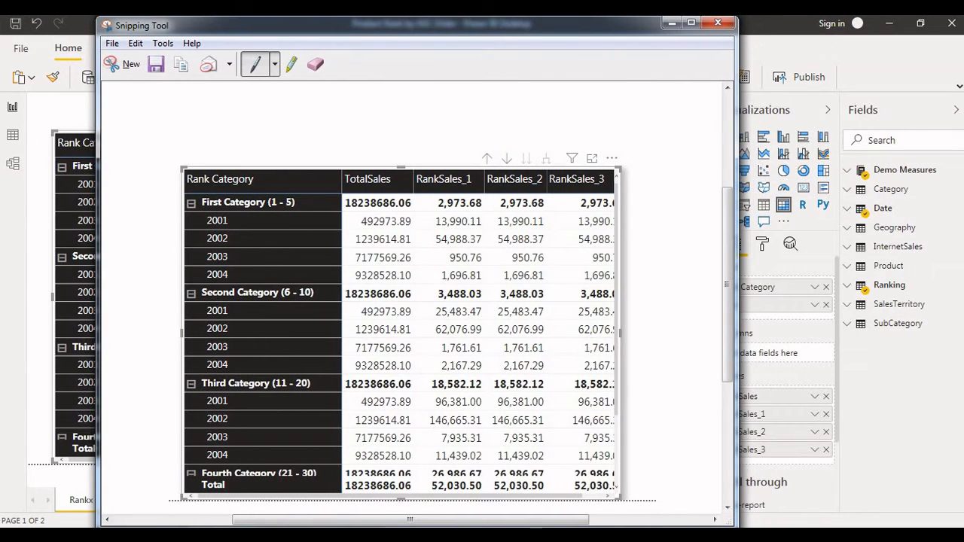
Step: Mark the First Category heading and its 2001–2004 rows, plus the Second Category's 2001 and 2002 rows, with freehand pen strokes on the snip
{"action": "mouse_move", "coordinate": [169, 208]}
{"action": "left_mouse_down"}
{"action": "mouse_move", "coordinate": [237, 215]}
{"action": "mouse_move", "coordinate": [228, 189]}
{"action": "left_mouse_up"}
{"action": "left_click_drag", "start_coordinate": [200, 222], "coordinate": [351, 221]}
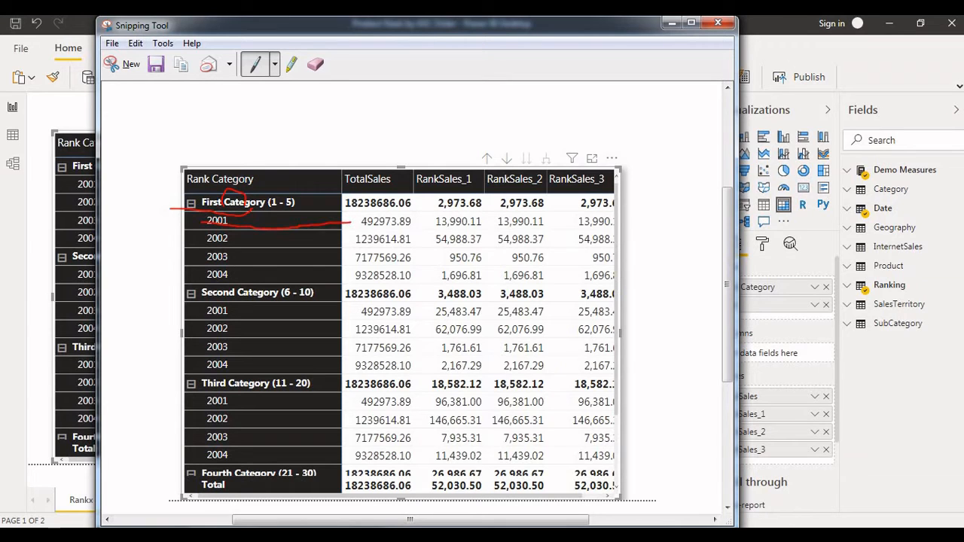
{"action": "left_click_drag", "start_coordinate": [232, 240], "coordinate": [351, 238]}
{"action": "left_click_drag", "start_coordinate": [241, 257], "coordinate": [351, 248]}
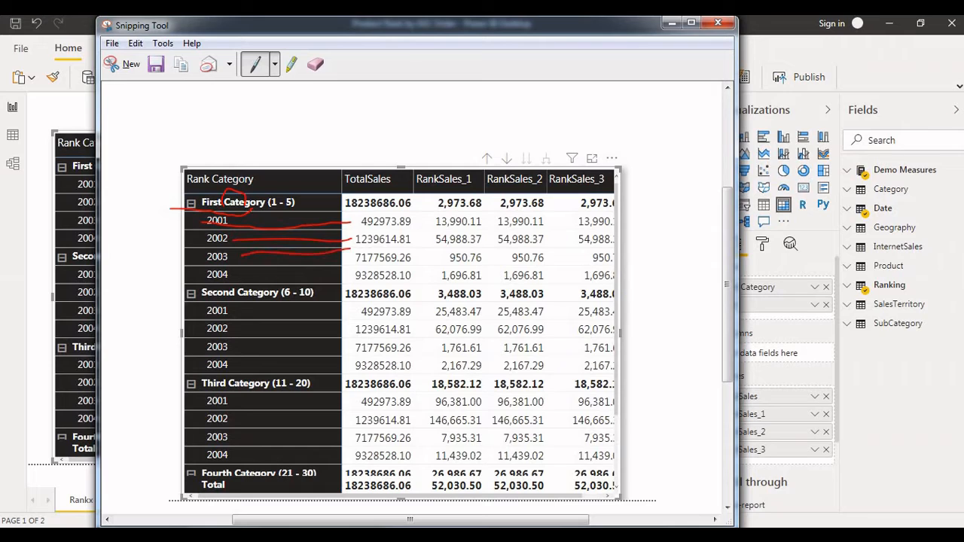
{"action": "left_click_drag", "start_coordinate": [239, 280], "coordinate": [333, 280]}
{"action": "left_click_drag", "start_coordinate": [202, 317], "coordinate": [387, 307]}
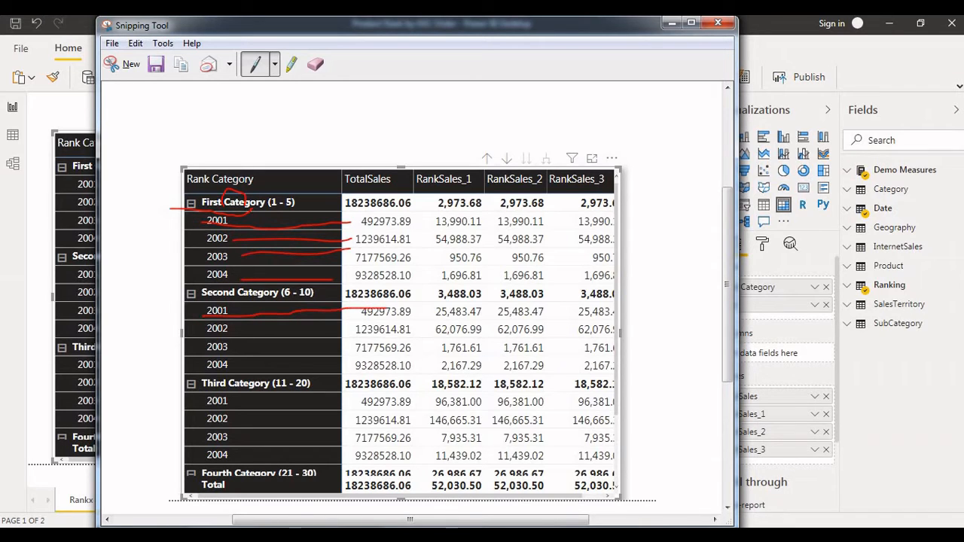
{"action": "left_click_drag", "start_coordinate": [276, 336], "coordinate": [354, 327]}
{"action": "left_click_drag", "start_coordinate": [316, 178], "coordinate": [319, 268]}
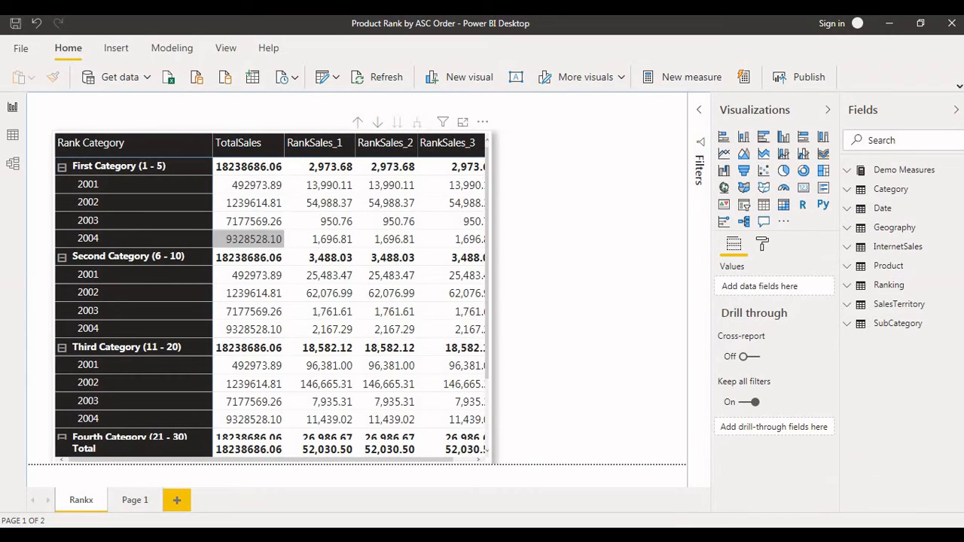
Step: Compare the product ranking table on Page 1 of the Power BI report with the matrix on the Rankx page
{"action": "left_click", "coordinate": [135, 500]}
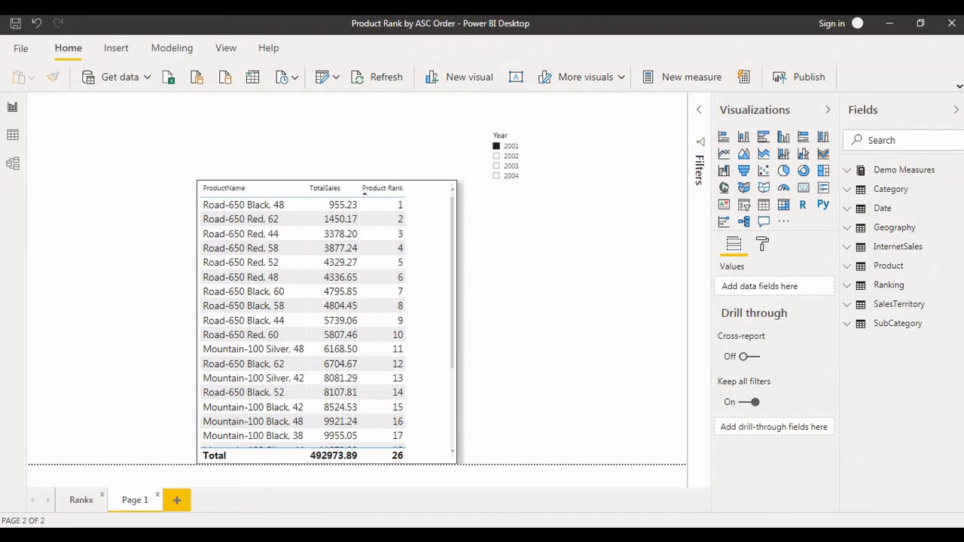
{"action": "left_click", "coordinate": [81, 500]}
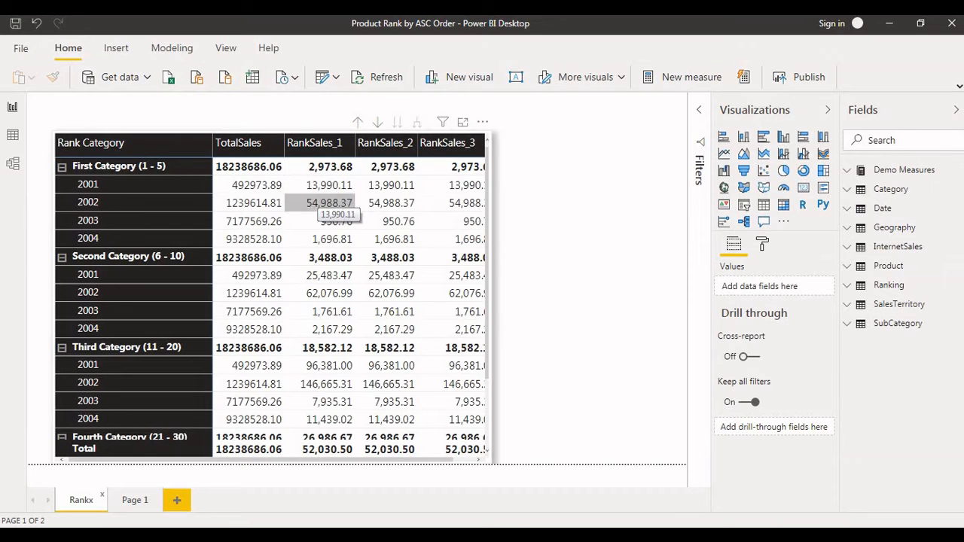
{"action": "left_click", "coordinate": [135, 500]}
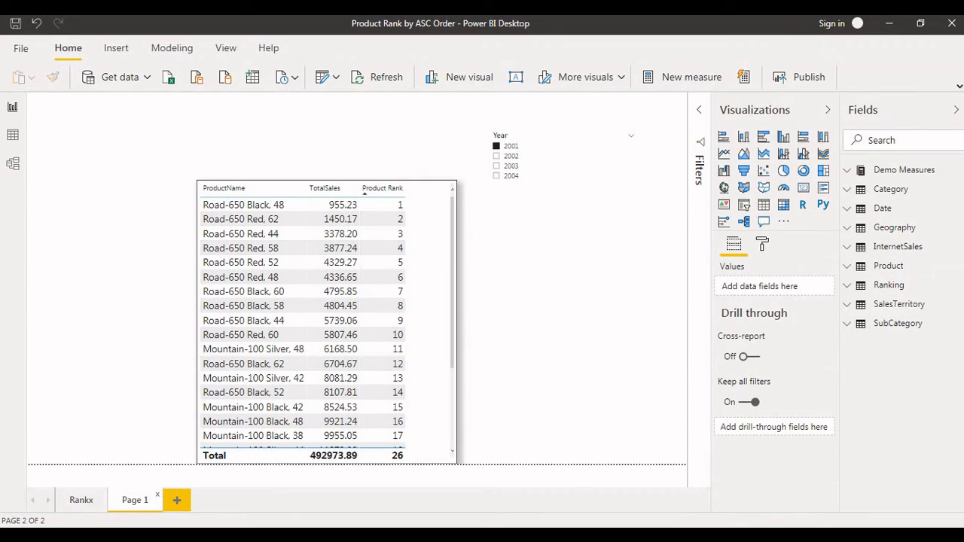
{"action": "left_click", "coordinate": [82, 500]}
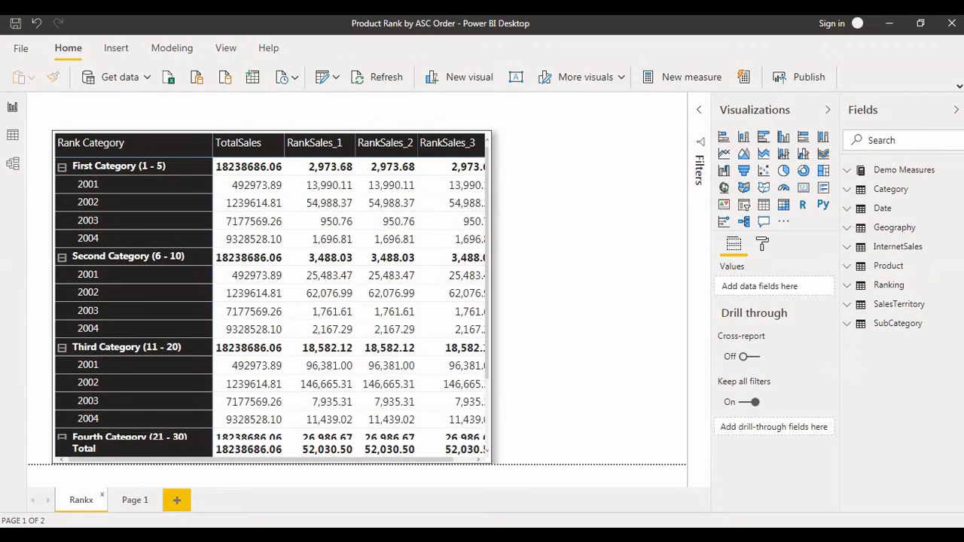
Step: Check the matrix down to the Fourth Category (21 - 30) rows and shift the matrix slightly right on the page
{"action": "scroll", "coordinate": [459, 331], "scroll_direction": "down", "scroll_amount": 3}
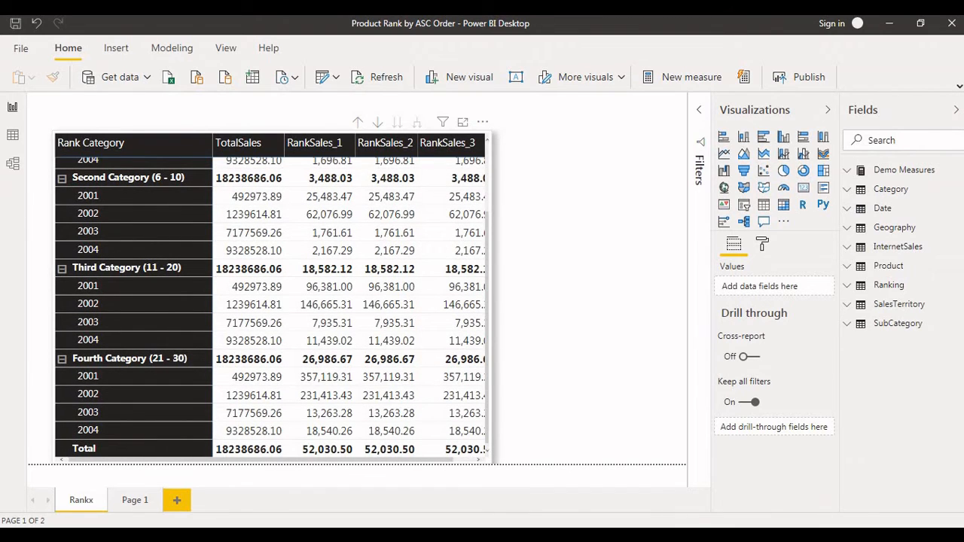
{"action": "left_click_drag", "start_coordinate": [489, 190], "coordinate": [495, 189]}
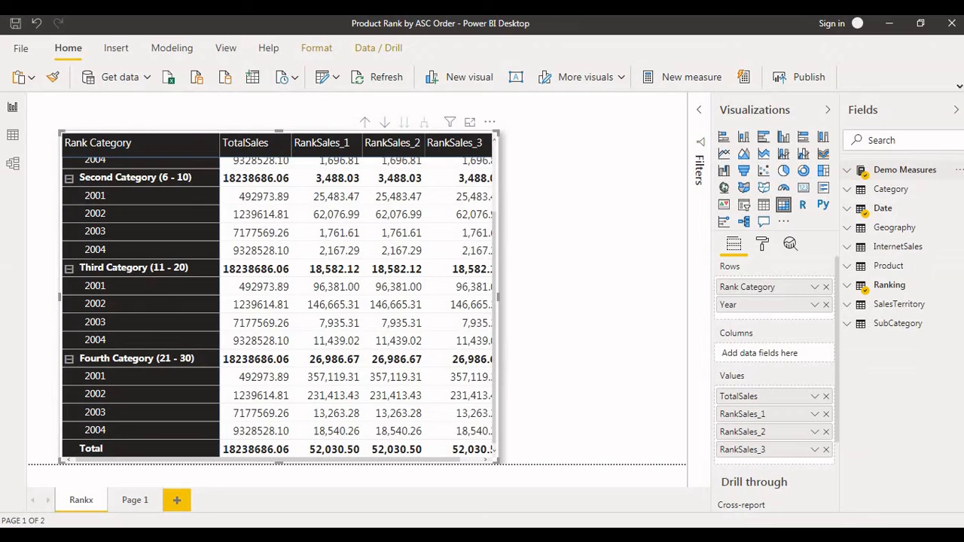
Step: Examine the DAX formula of the TotalSales measure in Demo Measures, including the MainSales variable and the ISBLANK check
{"action": "left_click", "coordinate": [848, 170]}
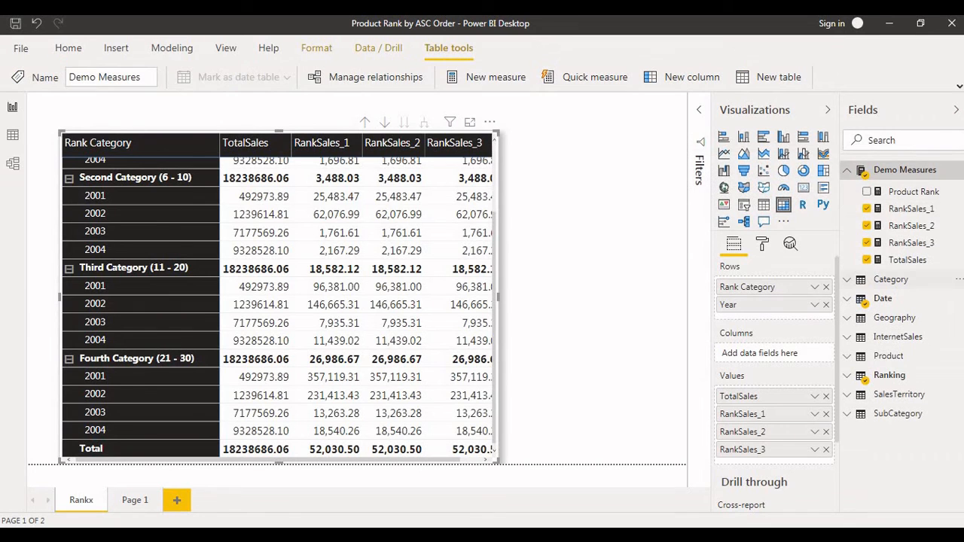
{"action": "left_click", "coordinate": [907, 260]}
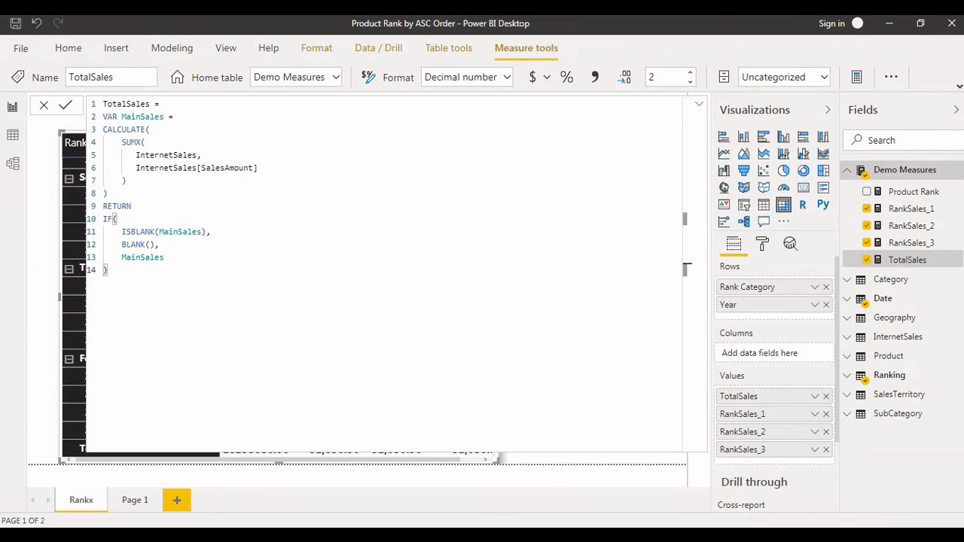
{"action": "scroll", "coordinate": [384, 203], "scroll_direction": "up", "scroll_amount": 2}
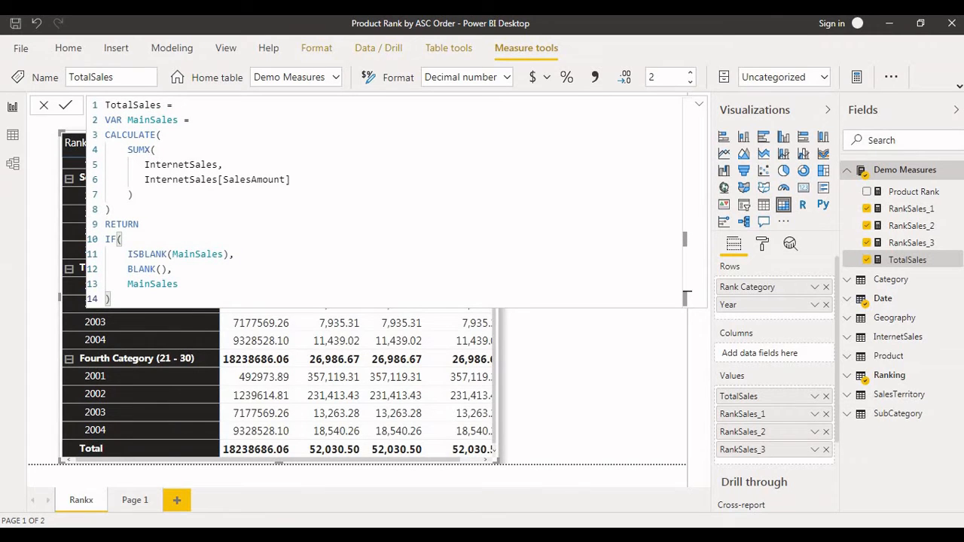
{"action": "left_click", "coordinate": [698, 104]}
{"action": "left_click_drag", "start_coordinate": [189, 121], "coordinate": [110, 299]}
{"action": "left_click", "coordinate": [133, 165]}
{"action": "left_click", "coordinate": [139, 224]}
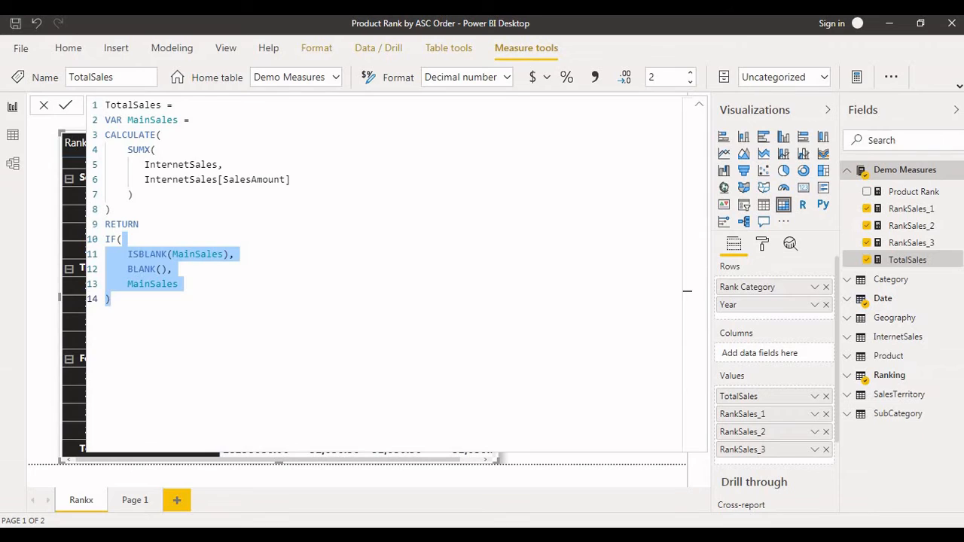
{"action": "left_click_drag", "start_coordinate": [150, 134], "coordinate": [134, 194]}
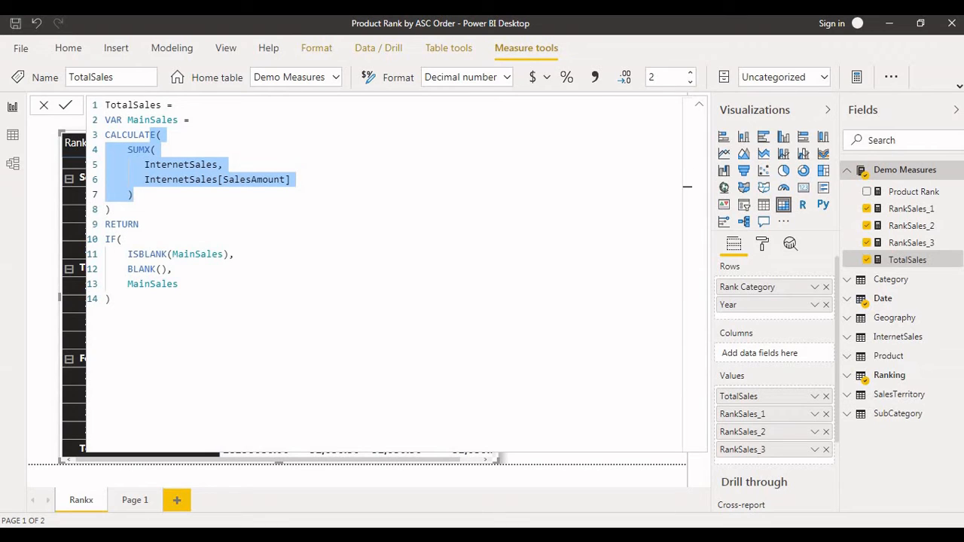
{"action": "left_click_drag", "start_coordinate": [172, 269], "coordinate": [128, 268]}
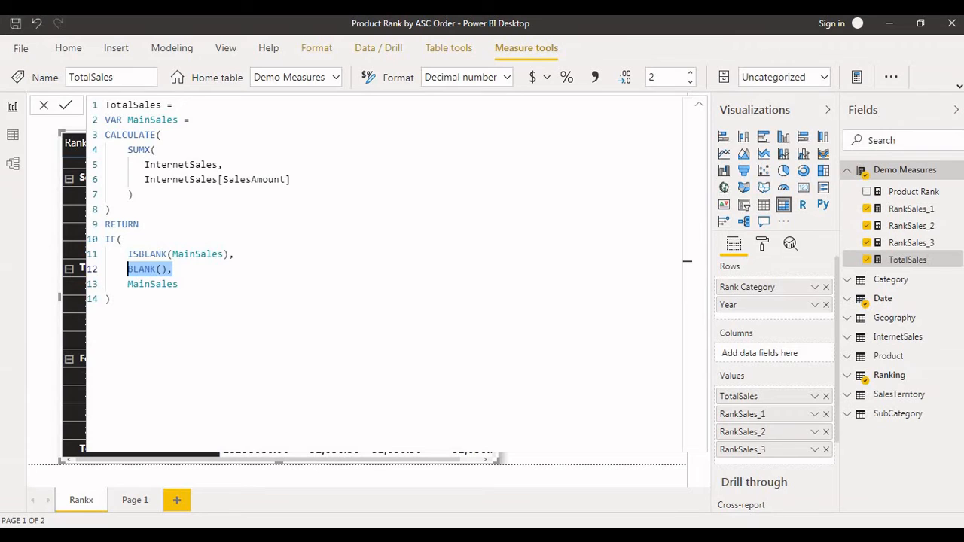
{"action": "left_click", "coordinate": [179, 284]}
{"action": "left_click_drag", "start_coordinate": [172, 269], "coordinate": [116, 269]}
{"action": "left_click_drag", "start_coordinate": [132, 119], "coordinate": [172, 284]}
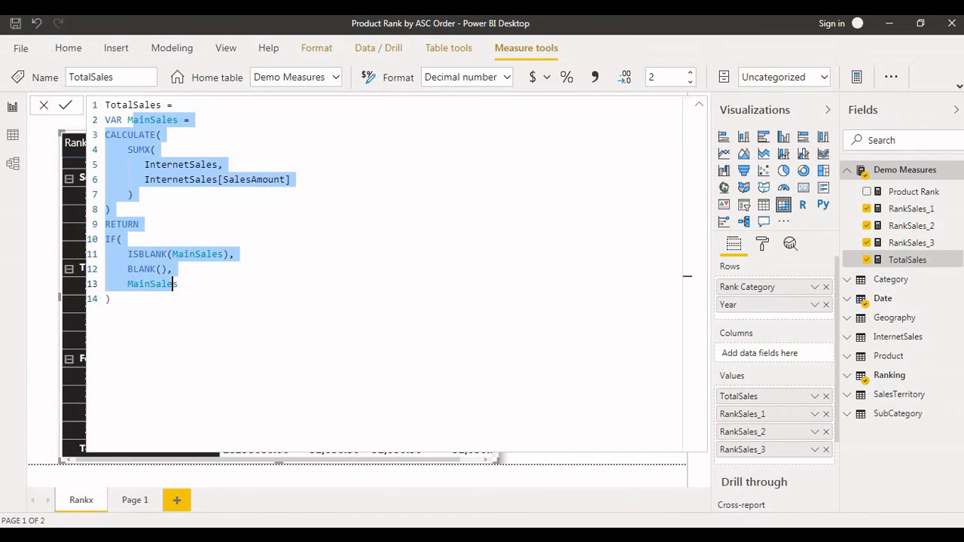
{"action": "left_click_drag", "start_coordinate": [178, 284], "coordinate": [174, 284]}
Step: Examine the RankSales_1 measure's DAX formula, focusing on the RANKX expressions and the Ranking minimum and maximum conditions
{"action": "left_click", "coordinate": [911, 208]}
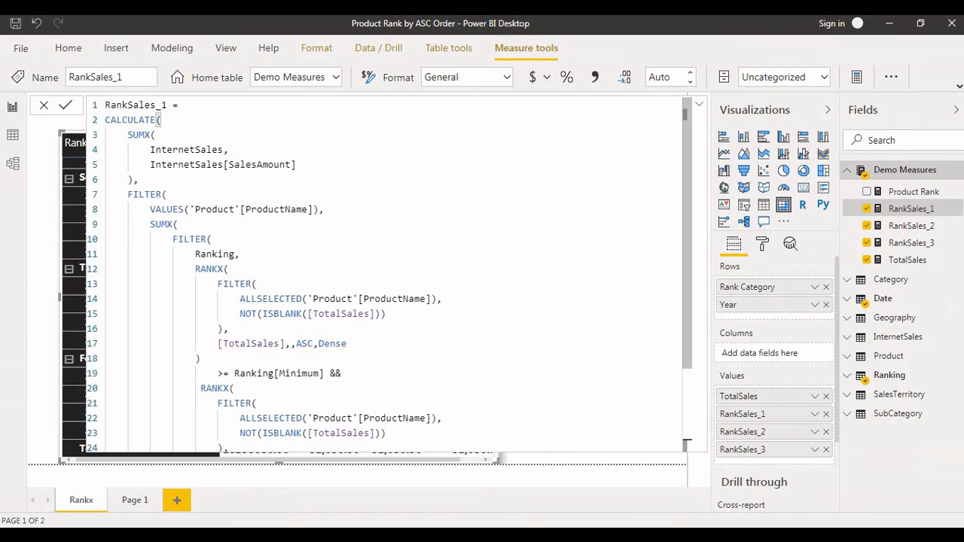
{"action": "left_click", "coordinate": [212, 209]}
{"action": "scroll", "coordinate": [212, 209], "scroll_direction": "down", "scroll_amount": 3}
{"action": "scroll", "coordinate": [212, 210], "scroll_direction": "up", "scroll_amount": 2}
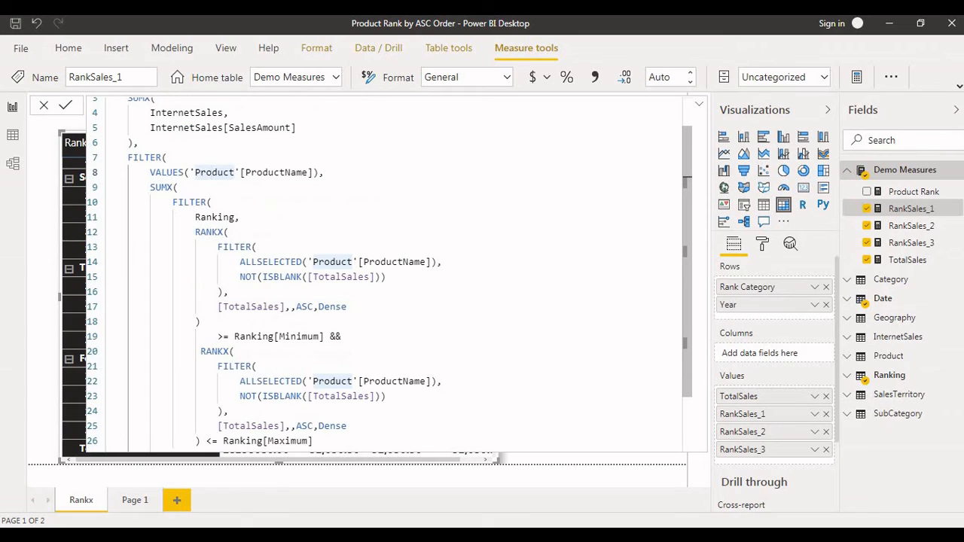
{"action": "left_click_drag", "start_coordinate": [195, 232], "coordinate": [257, 306]}
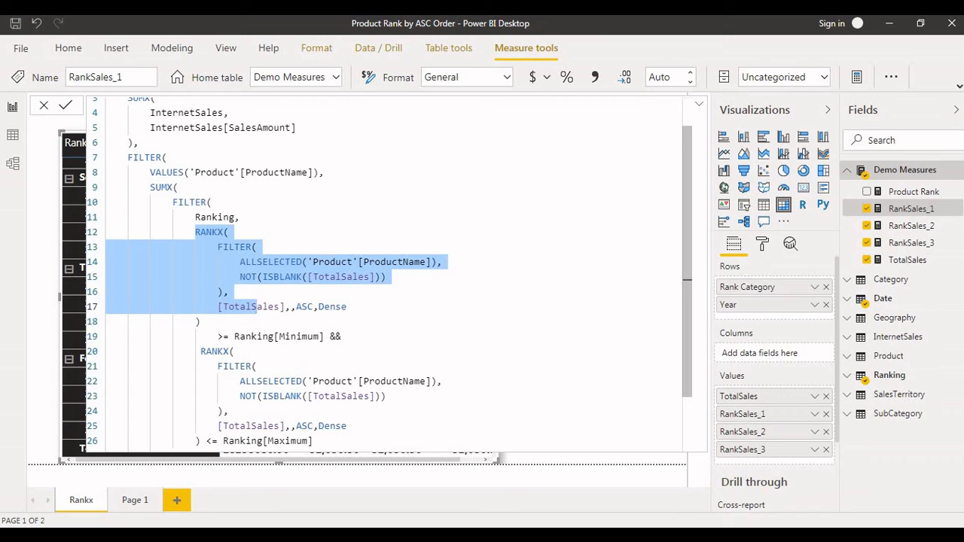
{"action": "scroll", "coordinate": [390, 274], "scroll_direction": "up", "scroll_amount": 1}
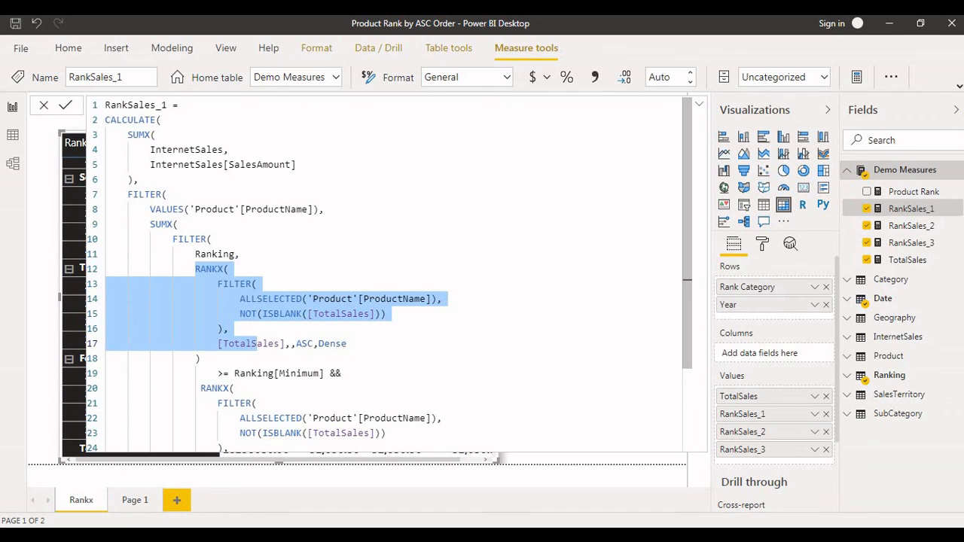
{"action": "scroll", "coordinate": [390, 274], "scroll_direction": "down", "scroll_amount": 1}
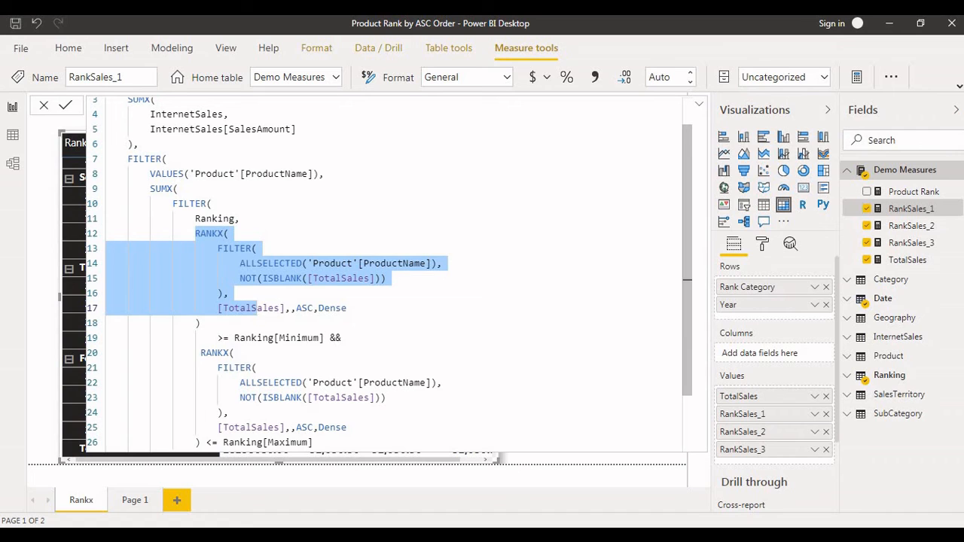
{"action": "left_click_drag", "start_coordinate": [213, 338], "coordinate": [330, 338]}
{"action": "scroll", "coordinate": [330, 338], "scroll_direction": "down", "scroll_amount": 2}
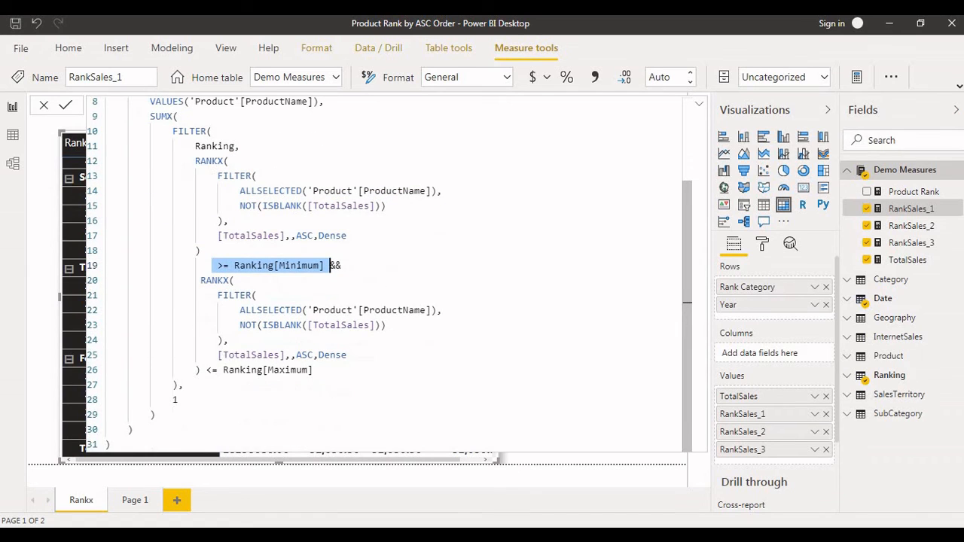
{"action": "left_click", "coordinate": [245, 370]}
{"action": "scroll", "coordinate": [244, 369], "scroll_direction": "up", "scroll_amount": 3}
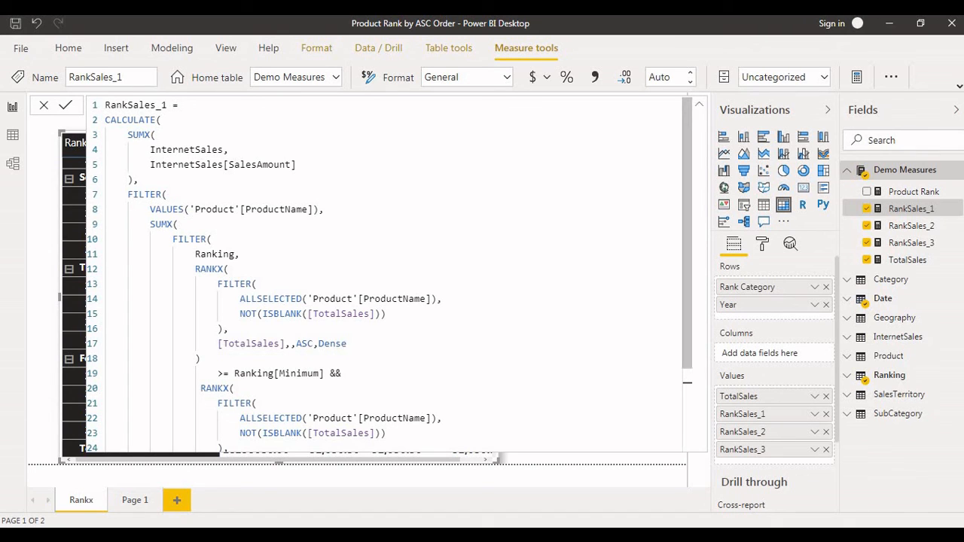
Step: Collapse the expanded RankSales_1 formula and widen the matrix to fit the entire RankSales_3 column
{"action": "left_click", "coordinate": [699, 105]}
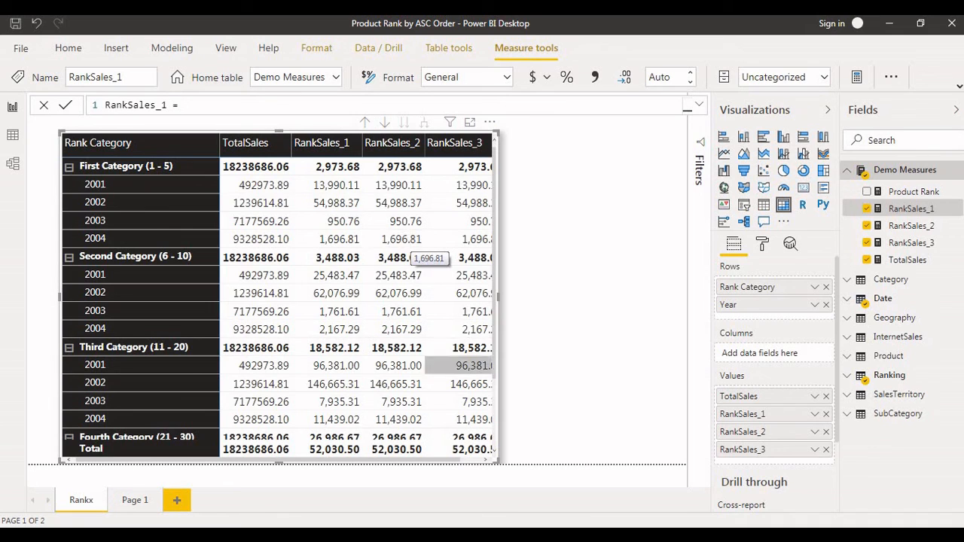
{"action": "left_click_drag", "start_coordinate": [496, 461], "coordinate": [534, 462]}
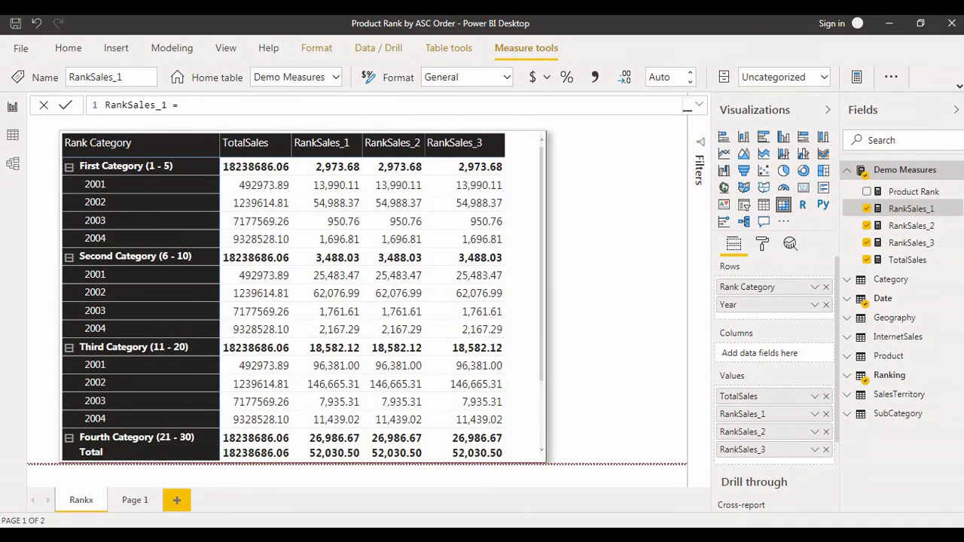